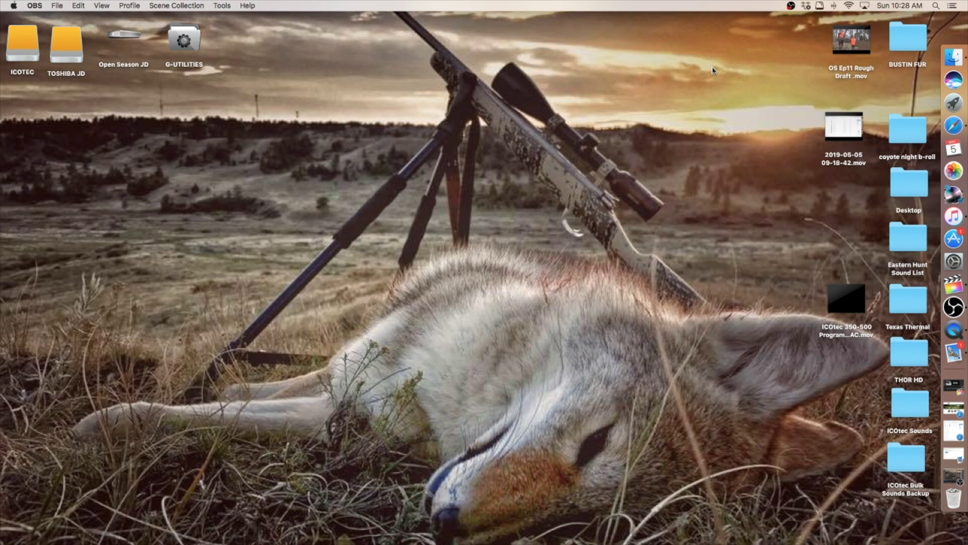
# Show the connected drives and their junk status in CleanMyDrive 2
pyautogui.moveTo(844, 36)
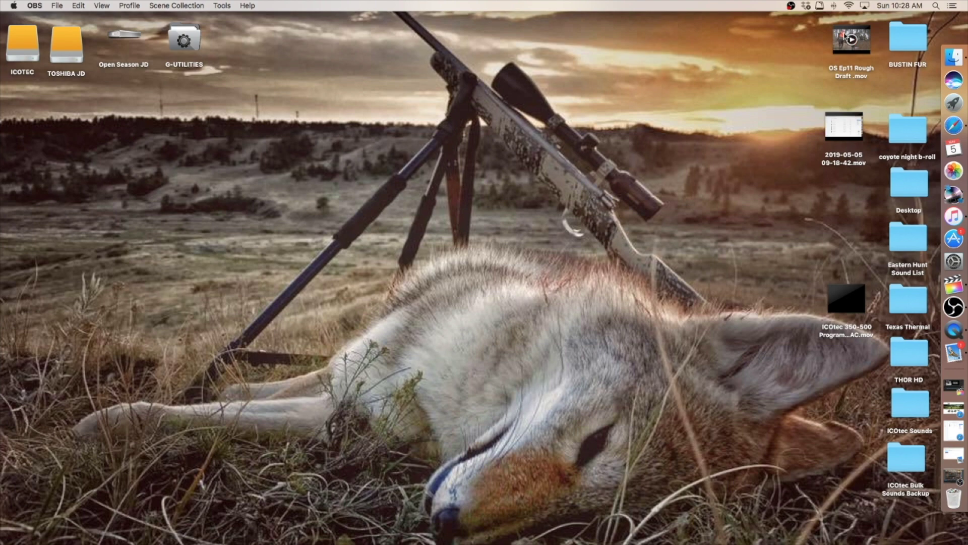
pyautogui.click(820, 8)
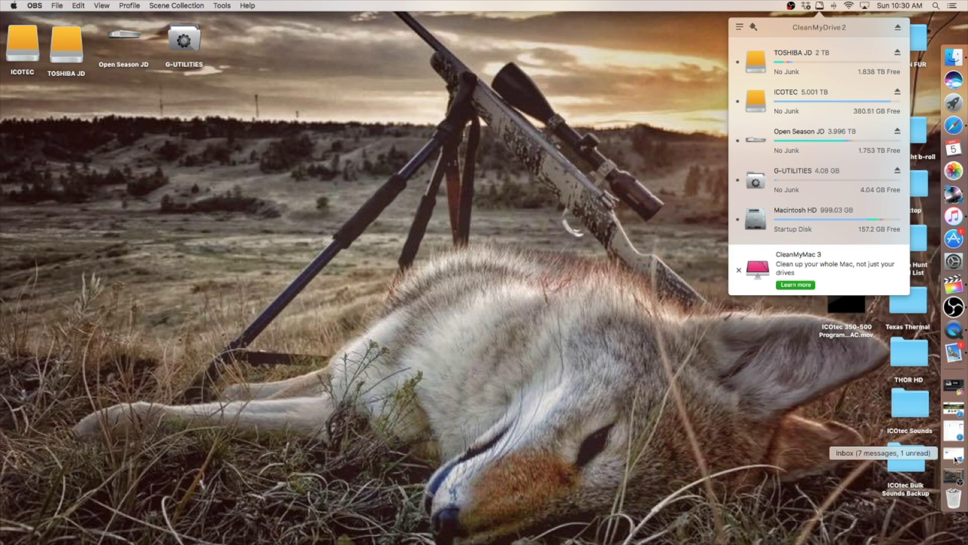
# Switch to the ICOtec website in Safari and open its information page on Downloading Sounds via Mac Computer
pyautogui.click(958, 415)
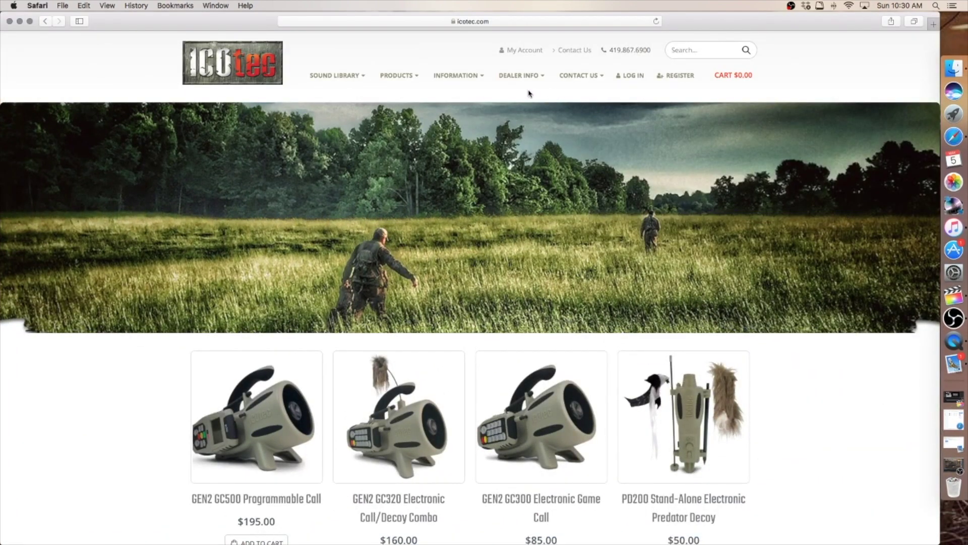
pyautogui.moveTo(453, 82)
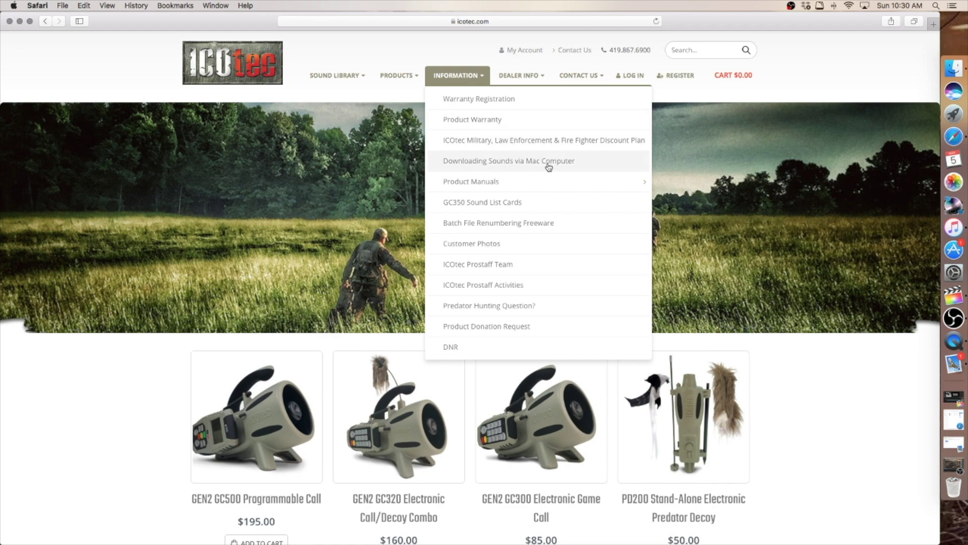
pyautogui.click(520, 162)
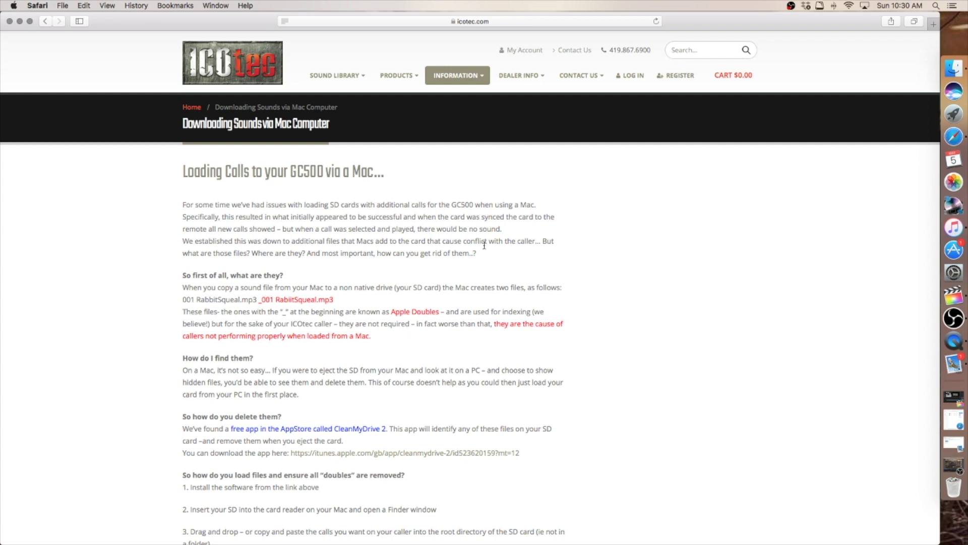
# Read the instructions for loading calls to the GC500 via a Mac and removing double files, then return to the previous page
pyautogui.scroll(-3, 484, 247)
pyautogui.scroll(-5, 484, 245)
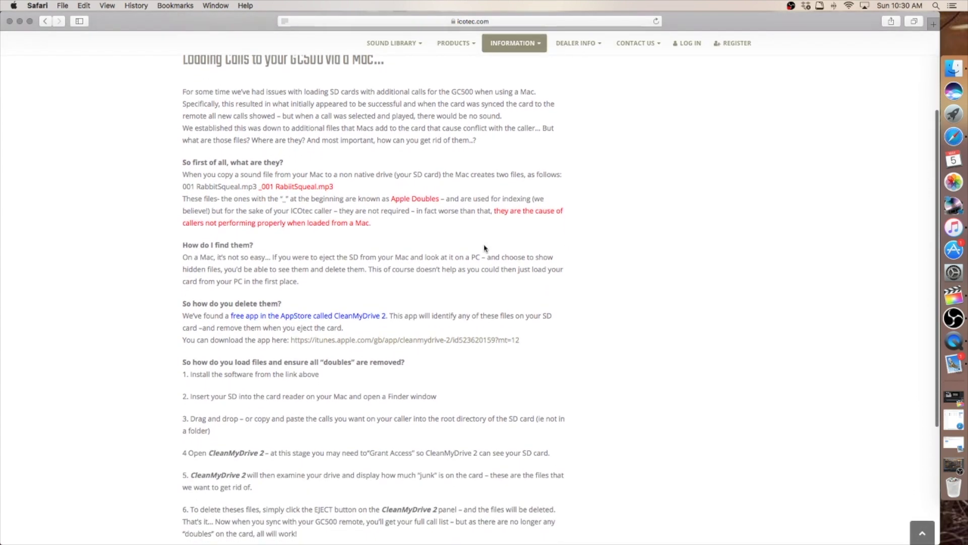
pyautogui.scroll(-2, 484, 247)
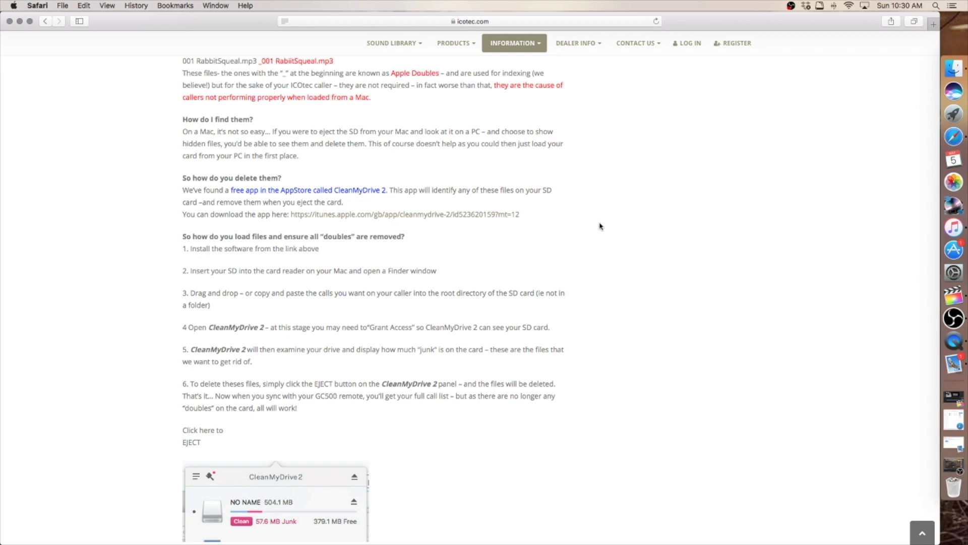
pyautogui.scroll(-1, 600, 225)
pyautogui.scroll(-3, 600, 226)
pyautogui.scroll(10, 602, 225)
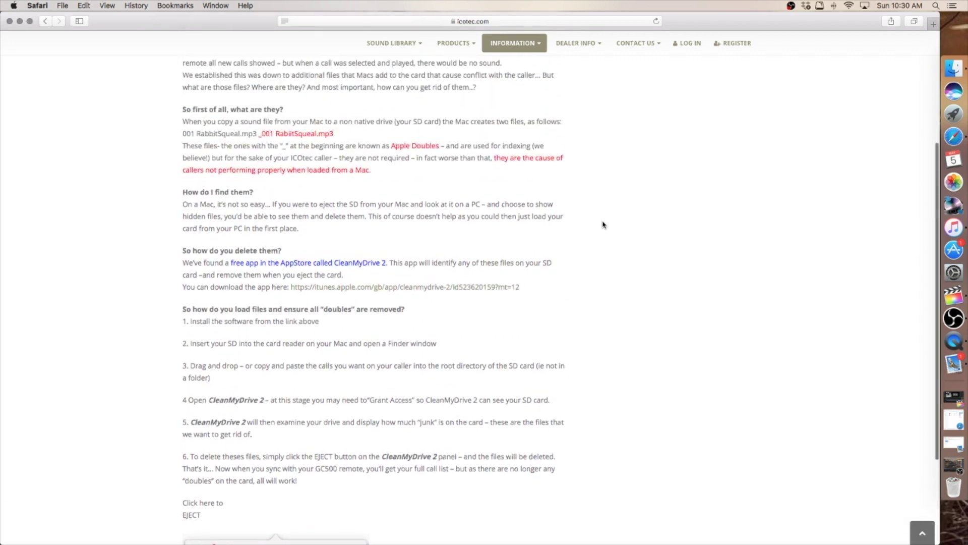
pyautogui.scroll(2, 603, 225)
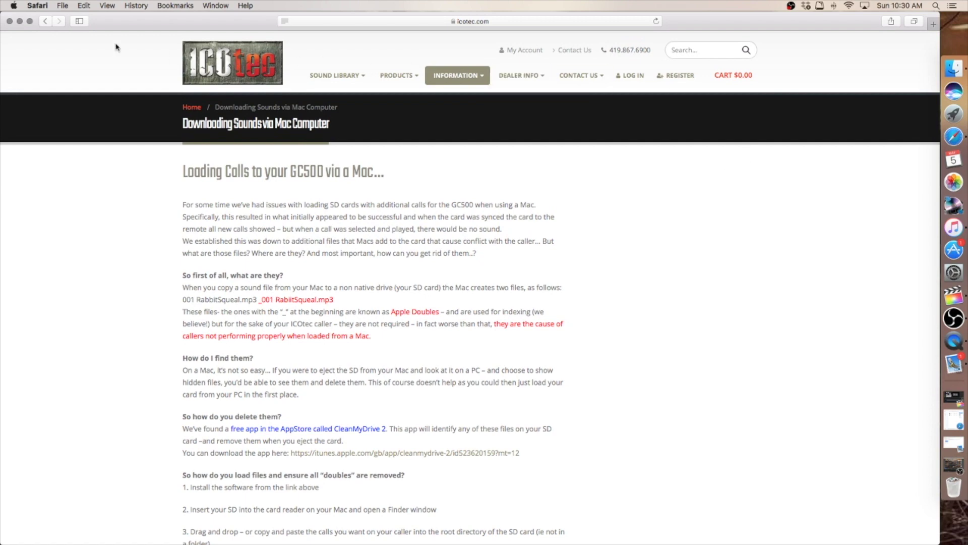
pyautogui.click(44, 21)
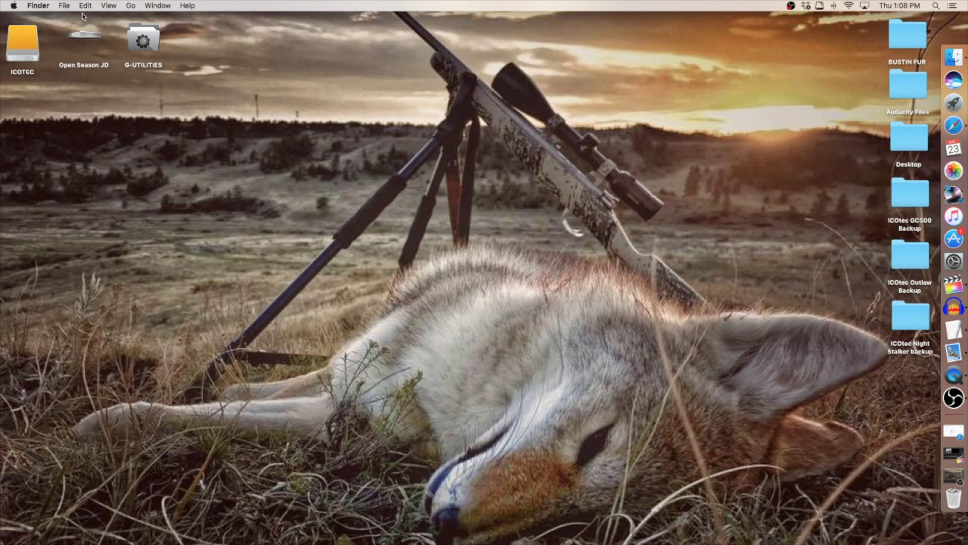
# Create a desktop folder named Icotec Sounds and place it in the free area beside the existing backup folders
pyautogui.click(64, 6)
pyautogui.click(73, 29)
pyautogui.write('Icote')
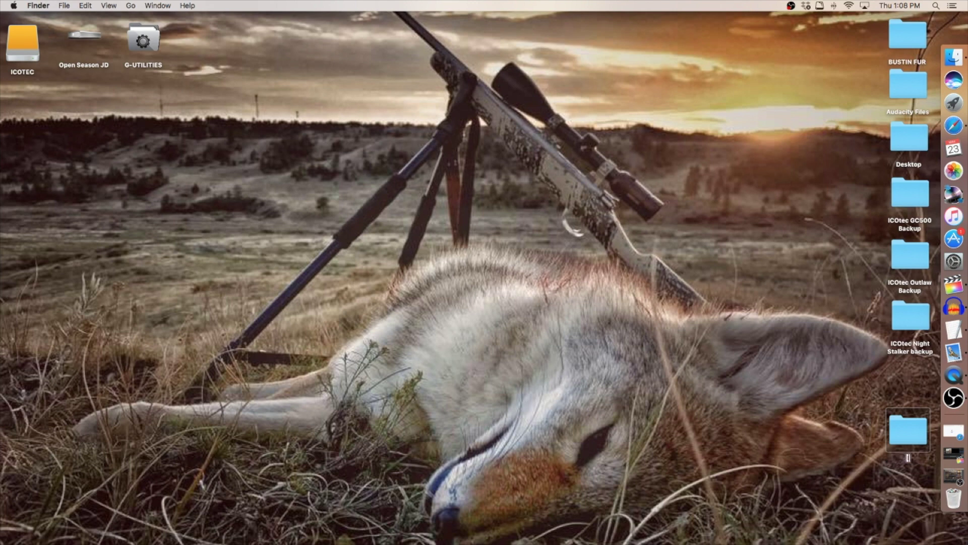
pyautogui.write('c Sounds')
pyautogui.press('Return')
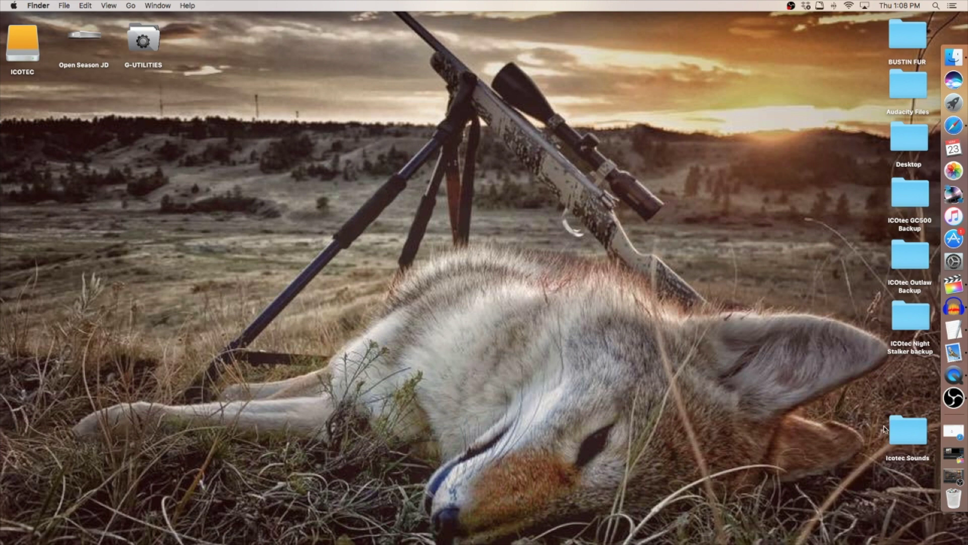
pyautogui.moveTo(894, 430); pyautogui.dragTo(811, 208)
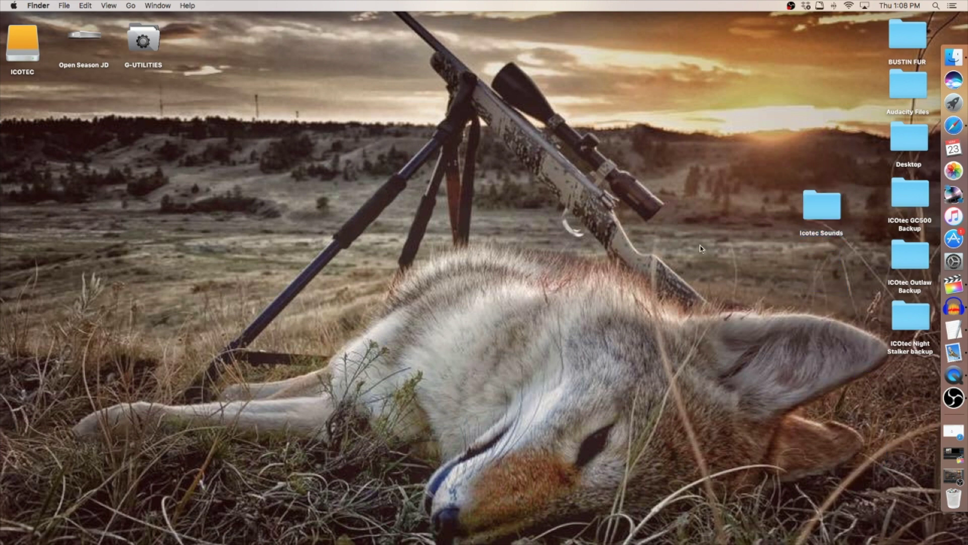
# Switch to the ICOtec website in Safari and open Sound Previews & Downloads – Outlaw and Night Stalker from the sound library
pyautogui.click(953, 430)
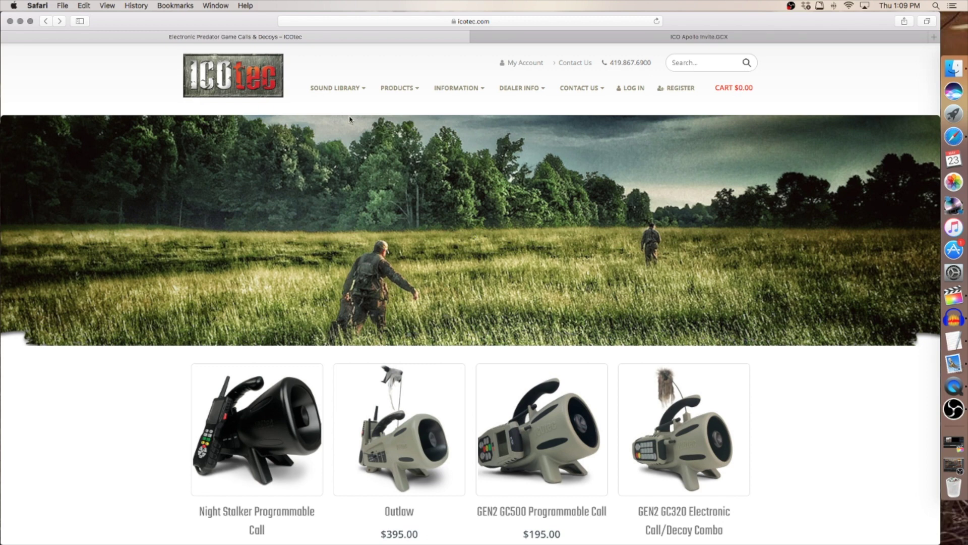
pyautogui.moveTo(341, 92)
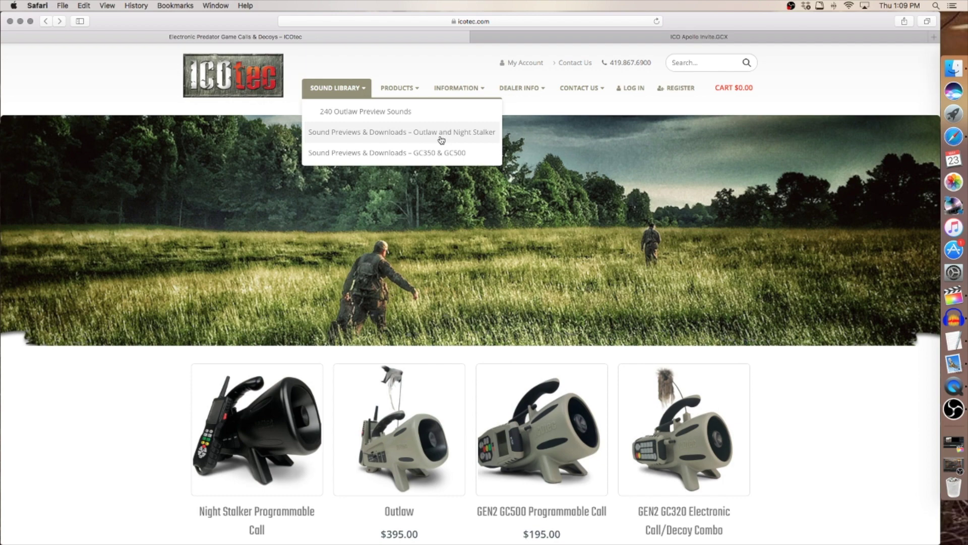
pyautogui.click(384, 134)
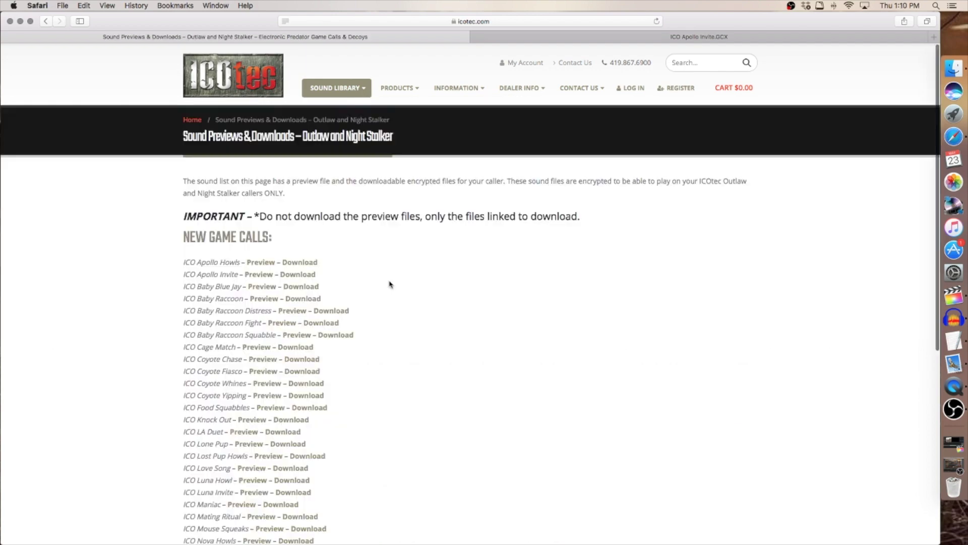
# Look through the New Game Calls list with its preview and download links
pyautogui.scroll(-2, 363, 211)
pyautogui.scroll(-2, 363, 212)
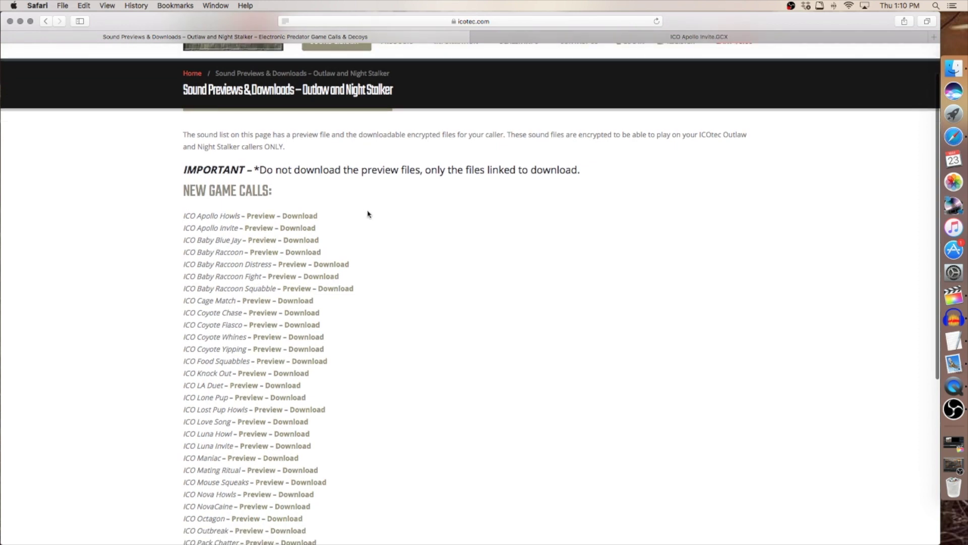
pyautogui.scroll(-6, 384, 215)
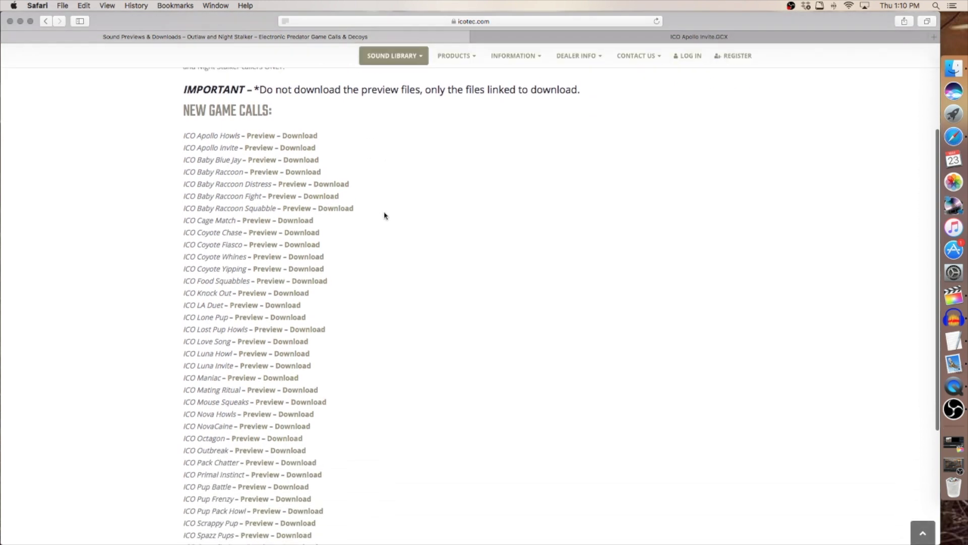
pyautogui.scroll(-2, 384, 216)
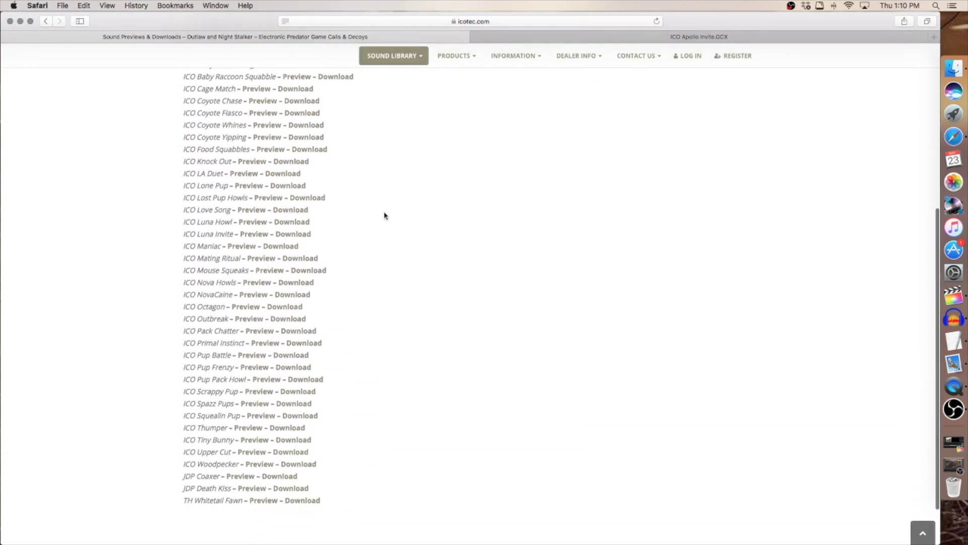
pyautogui.scroll(7, 384, 216)
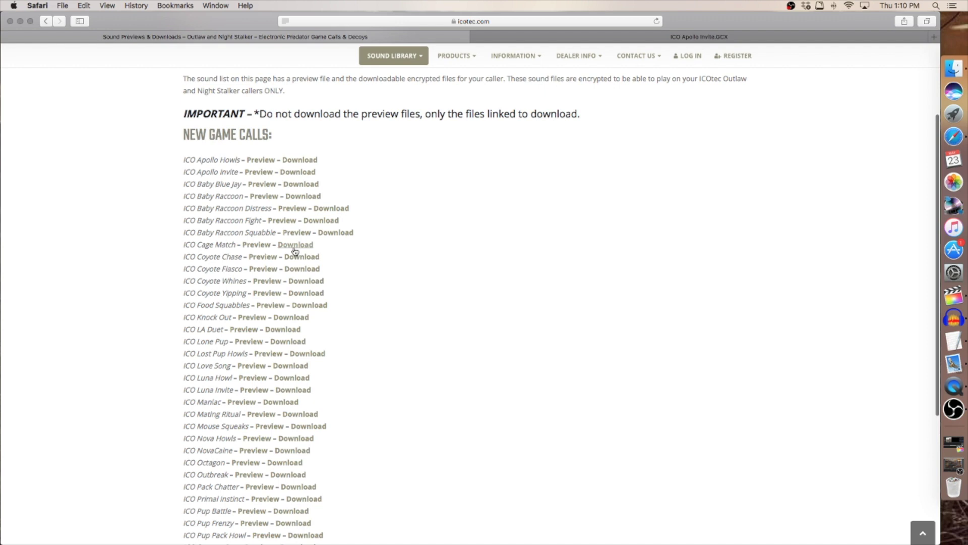
pyautogui.scroll(-3, 358, 244)
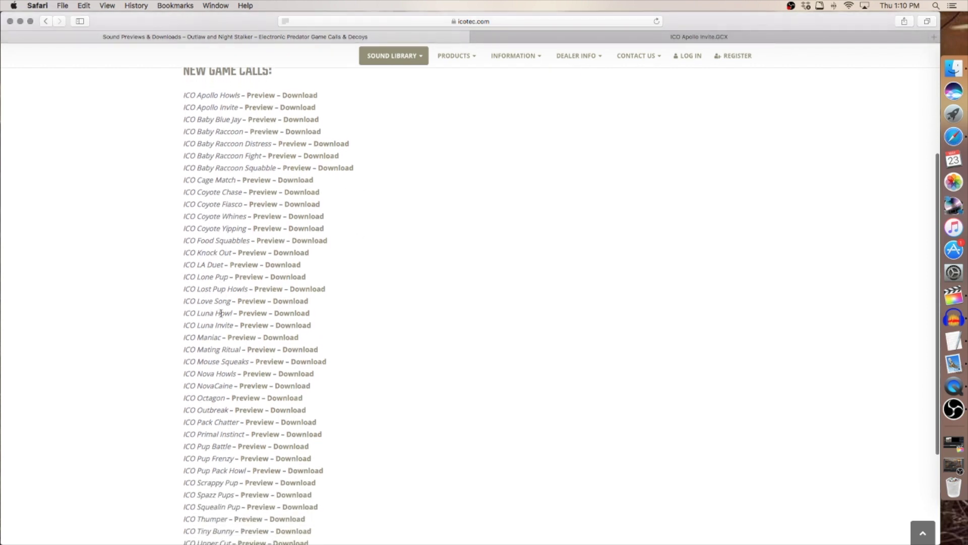
pyautogui.scroll(2, 257, 225)
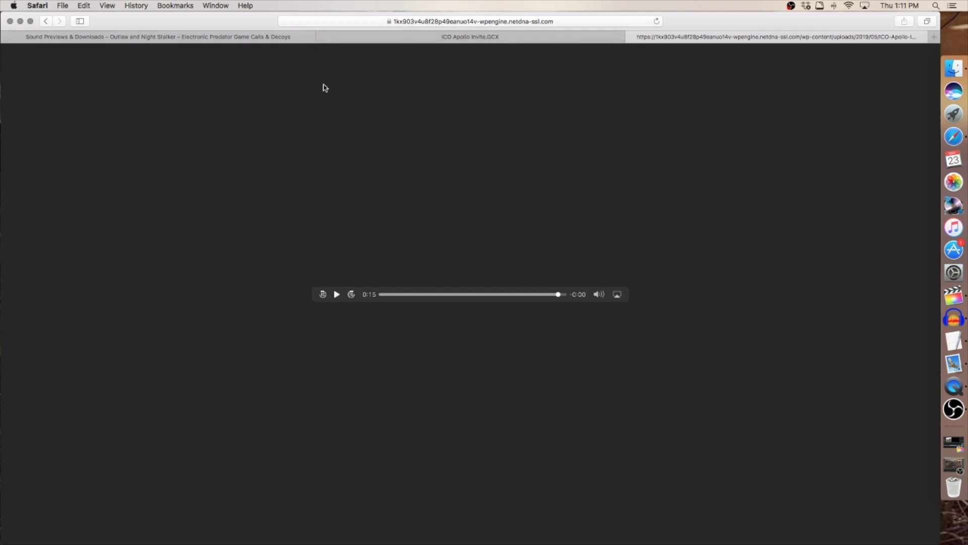
# Return from the sound preview to the call list and download ICO Apollo Invite.GCX directly from its Dropbox page
pyautogui.click(238, 37)
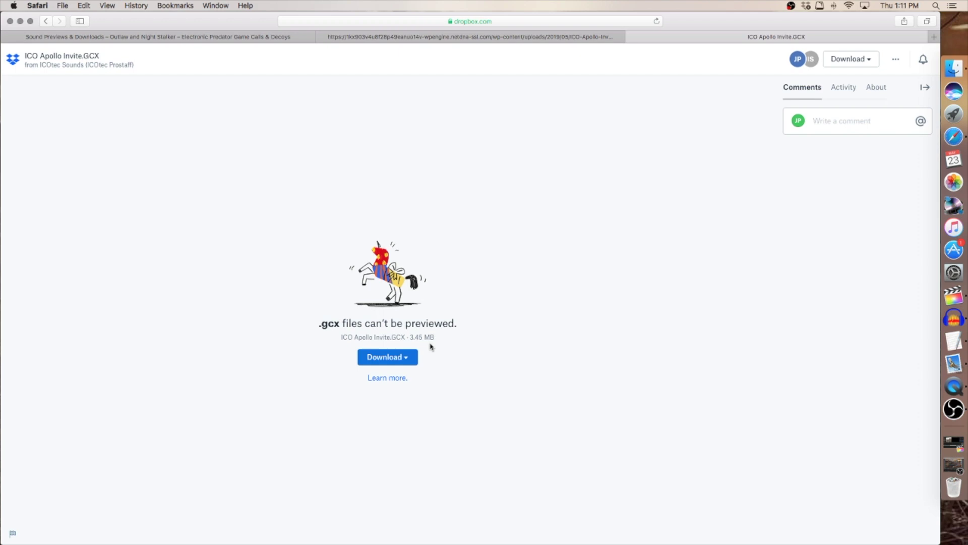
pyautogui.click(387, 358)
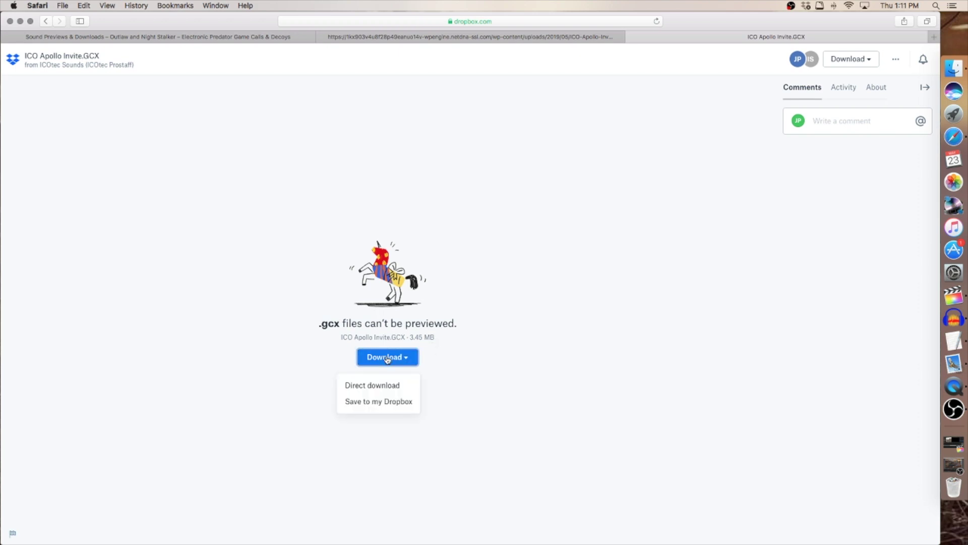
pyautogui.click(379, 386)
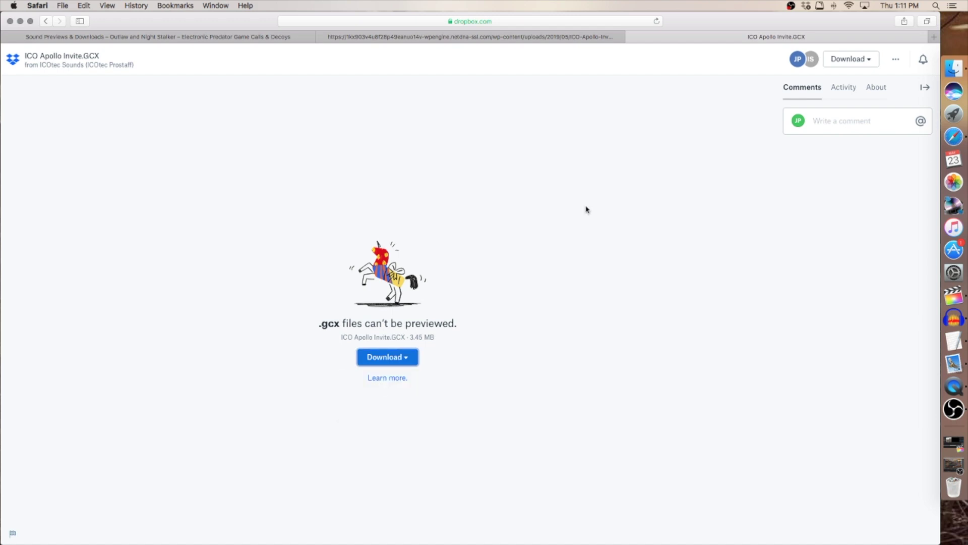
# Move the downloaded ICO Apollo Invite.GCX into the Icotec Sounds desktop folder, clear the download list and minimize the browser window
pyautogui.moveTo(711, 22); pyautogui.dragTo(501, 24)
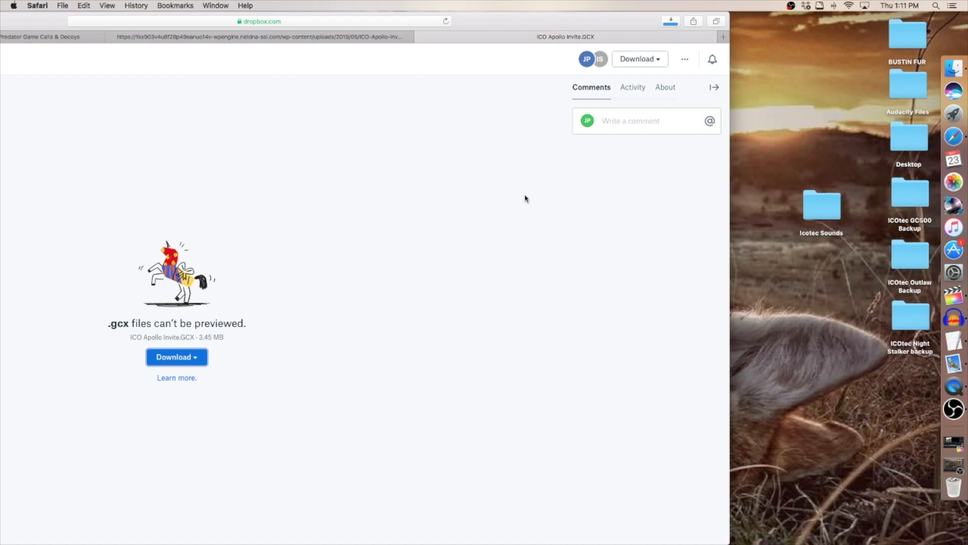
pyautogui.click(672, 21)
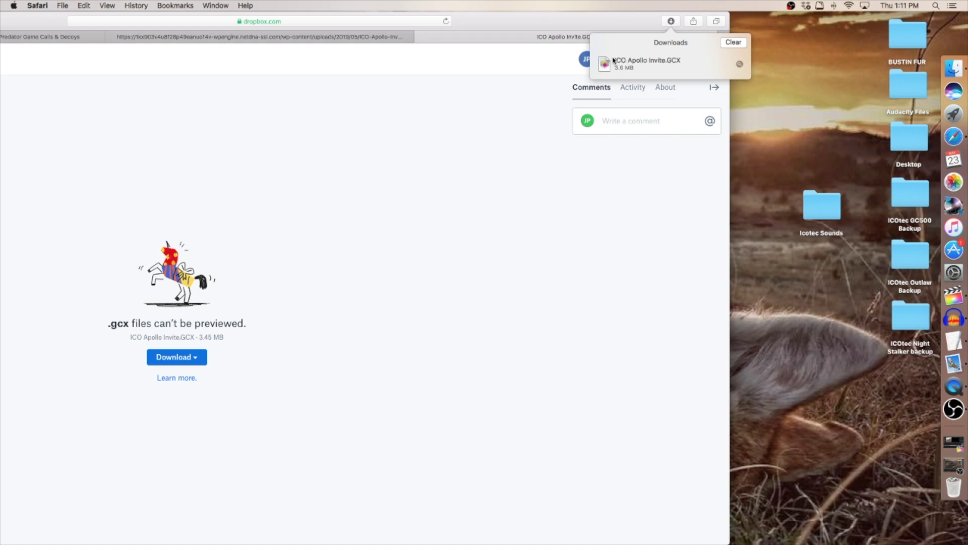
pyautogui.moveTo(607, 63); pyautogui.dragTo(811, 201)
pyautogui.click(734, 42)
pyautogui.doubleClick(597, 26)
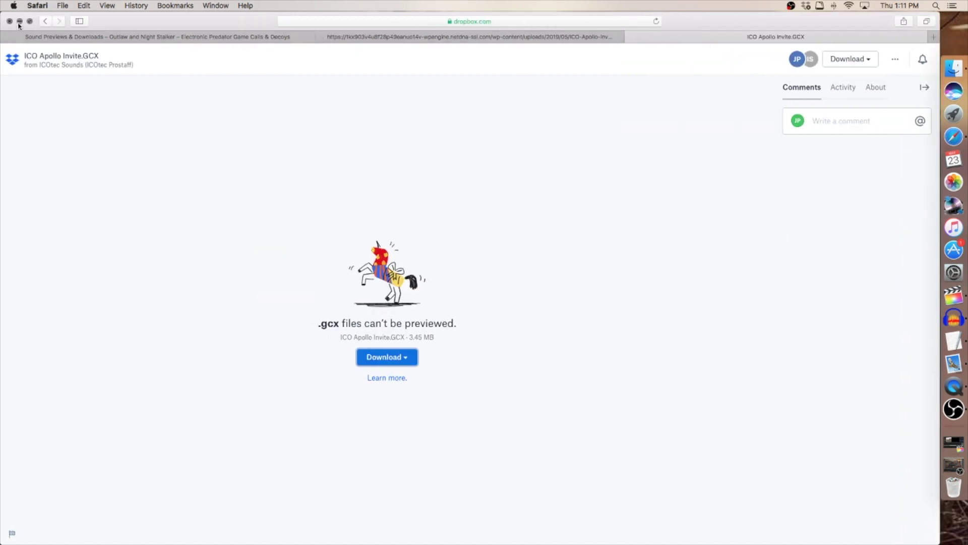
pyautogui.click(20, 22)
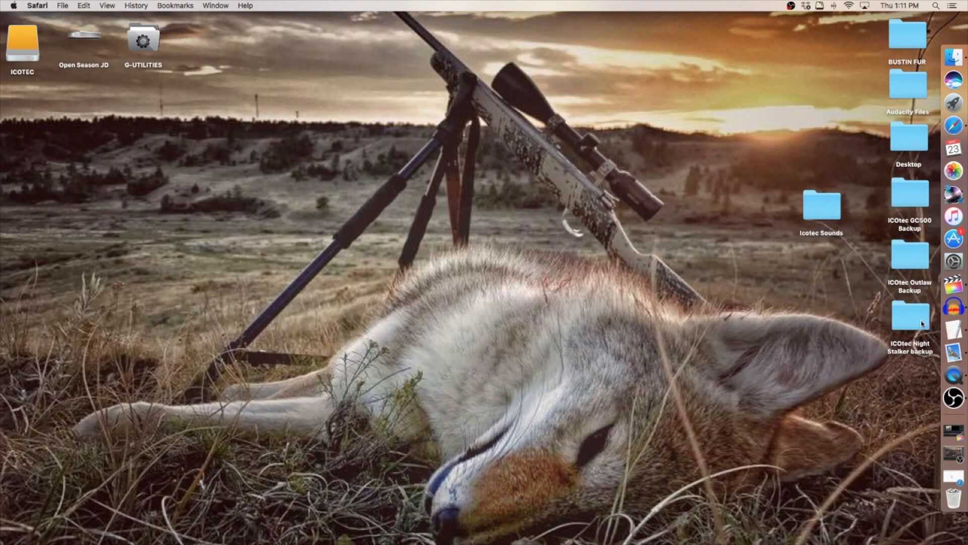
# Open the Icotec Sounds folder and rename its sound file to 241 ICO Apollo Invite.GCX
pyautogui.doubleClick(822, 208)
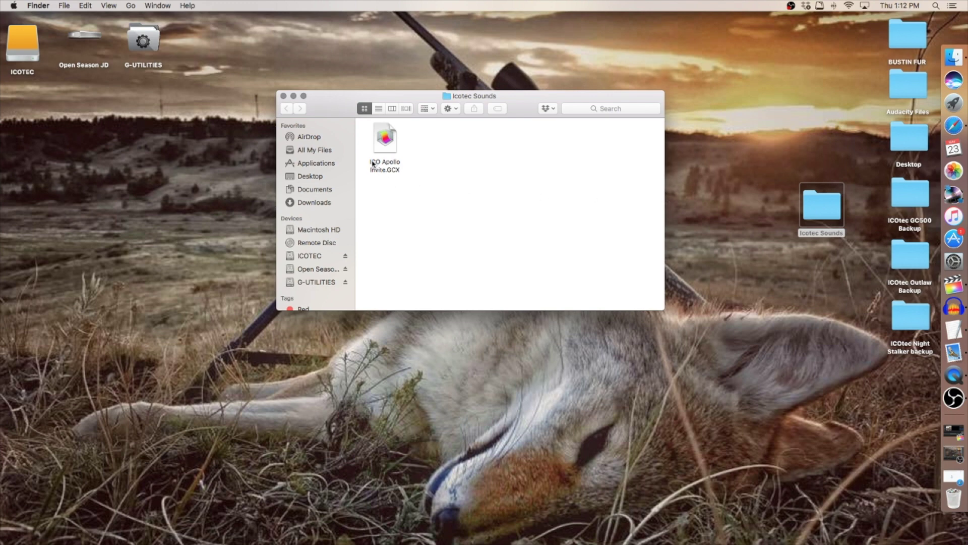
pyautogui.click(374, 164)
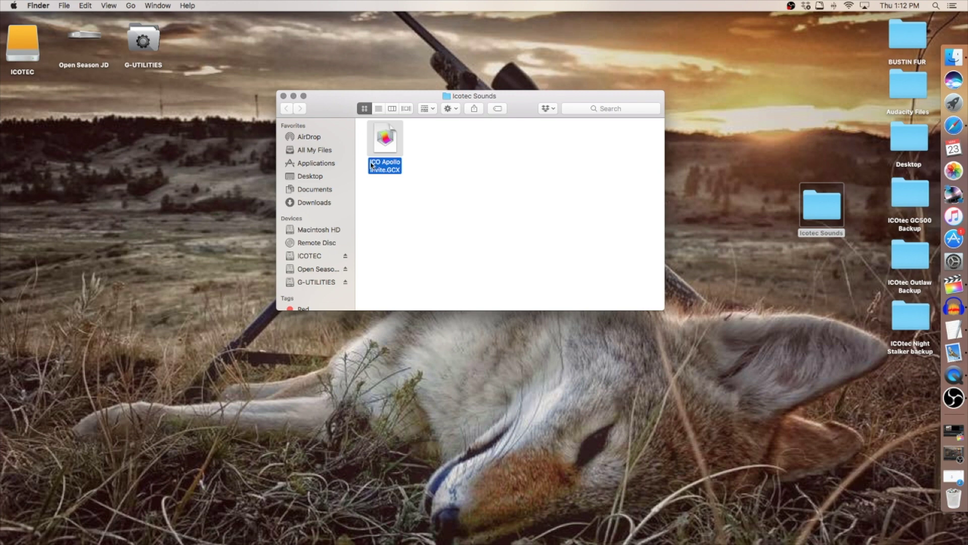
pyautogui.click(372, 164)
pyautogui.click(370, 162)
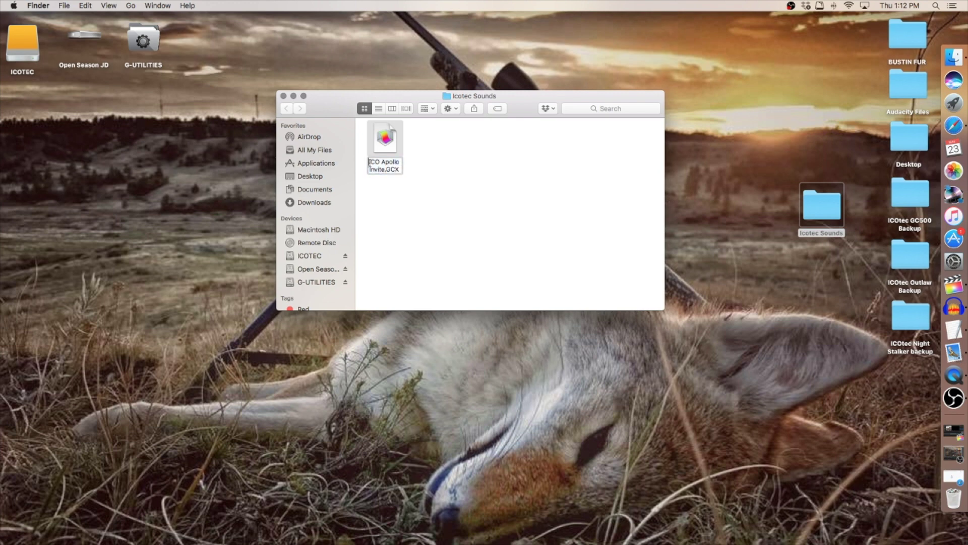
pyautogui.write('241')
pyautogui.click(394, 190)
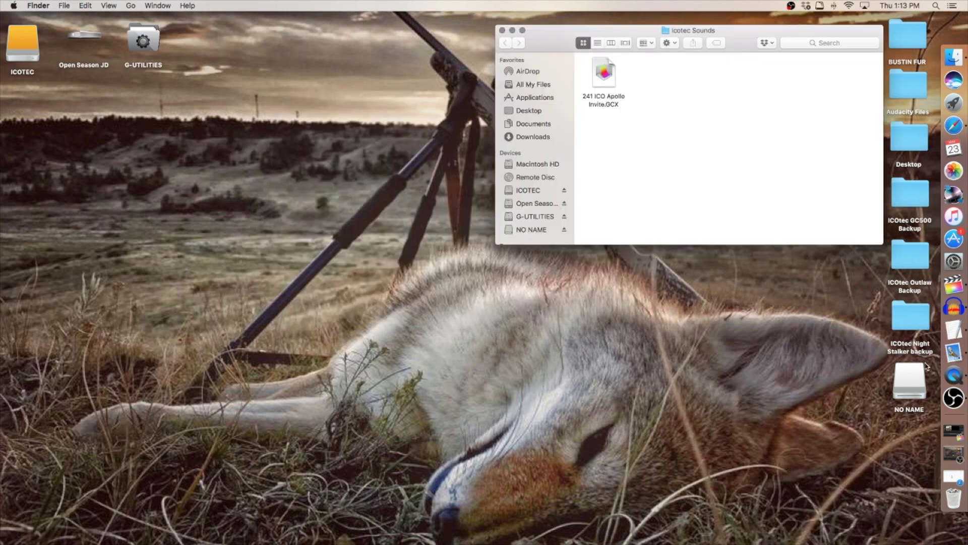
# Open the NO NAME SD card and view the last numbered sound files on it
pyautogui.doubleClick(909, 379)
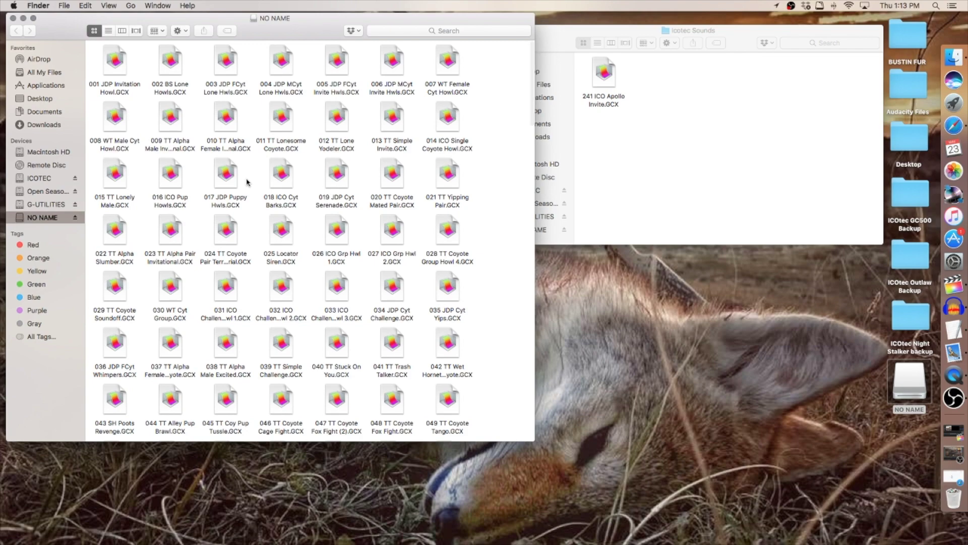
pyautogui.scroll(-20, 247, 181)
pyautogui.scroll(-8, 247, 181)
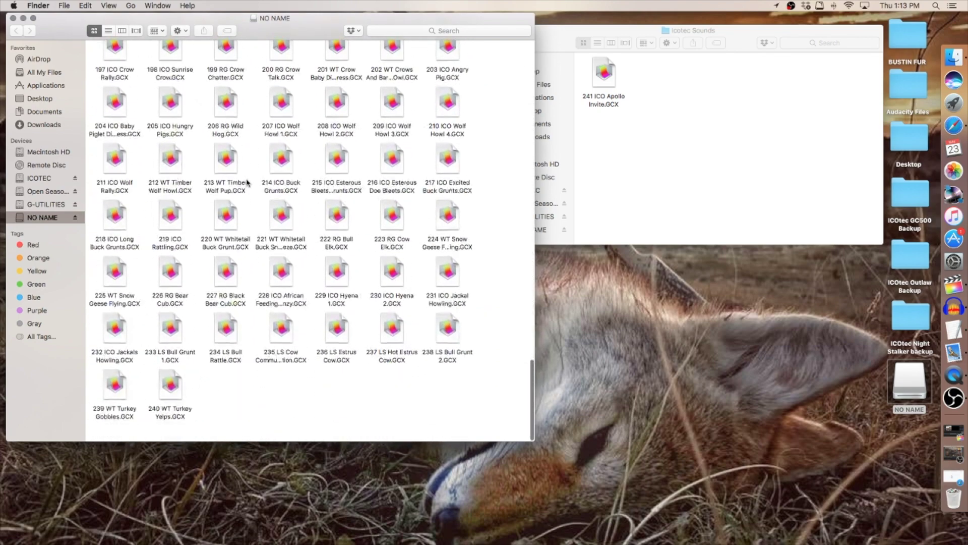
# Bring the Icotec Sounds window forward beside the card's window and copy 241 ICO Apollo Invite.GCX onto the NO NAME SD card after sound 240
pyautogui.scroll(20, 248, 174)
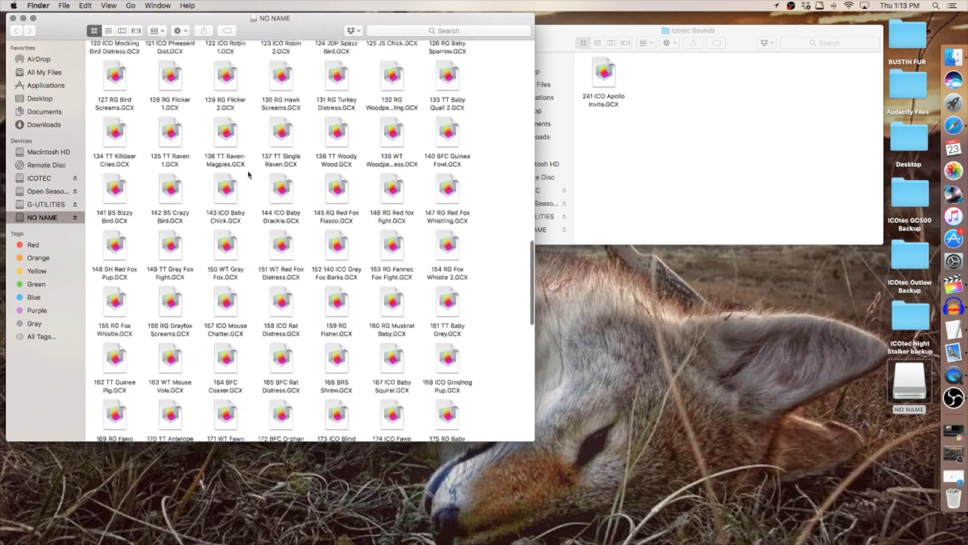
pyautogui.scroll(-20, 247, 179)
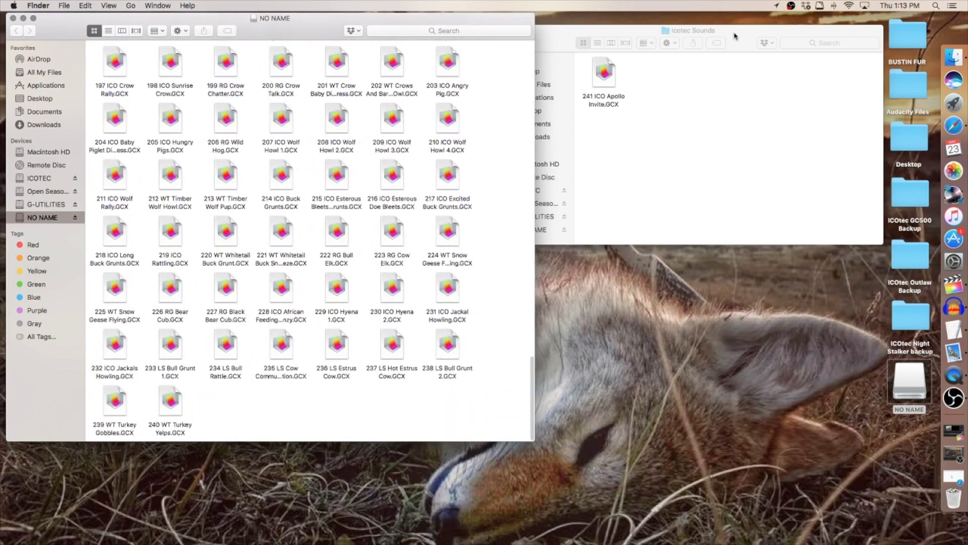
pyautogui.moveTo(735, 34); pyautogui.dragTo(783, 30)
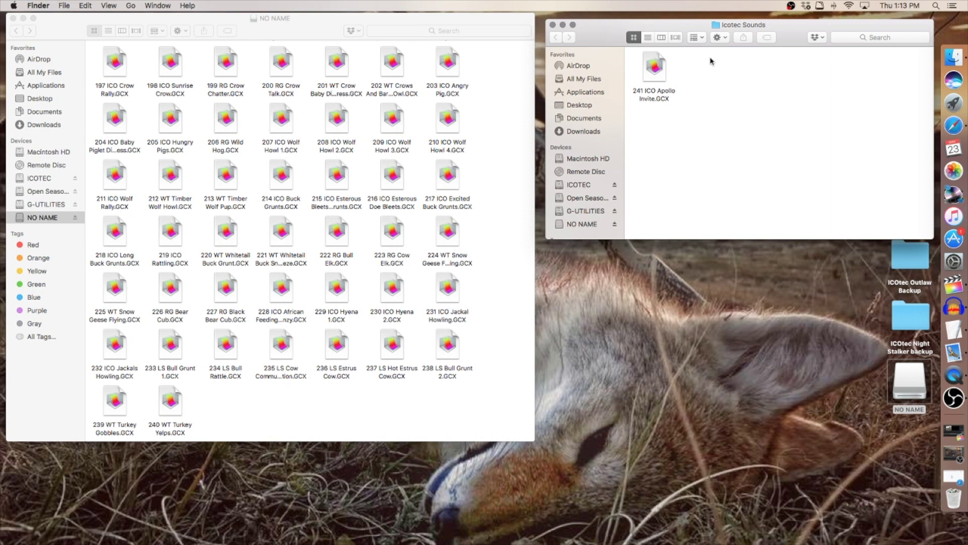
pyautogui.moveTo(664, 71); pyautogui.dragTo(233, 402)
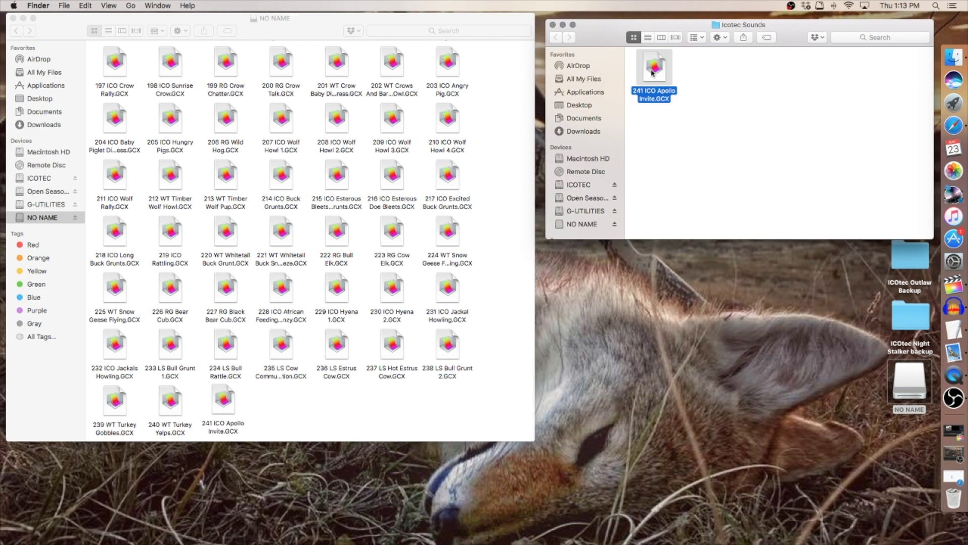
pyautogui.click(84, 6)
pyautogui.click(101, 52)
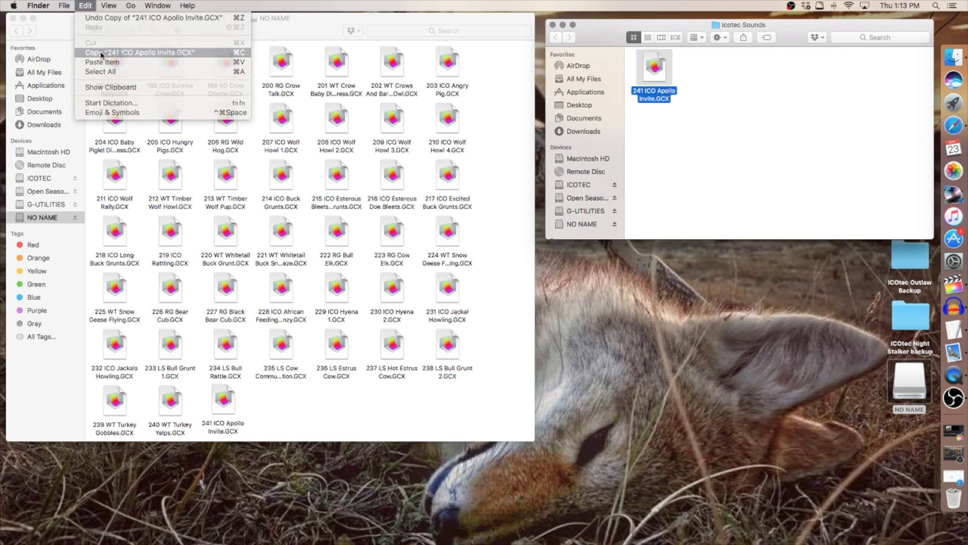
pyautogui.click(270, 409)
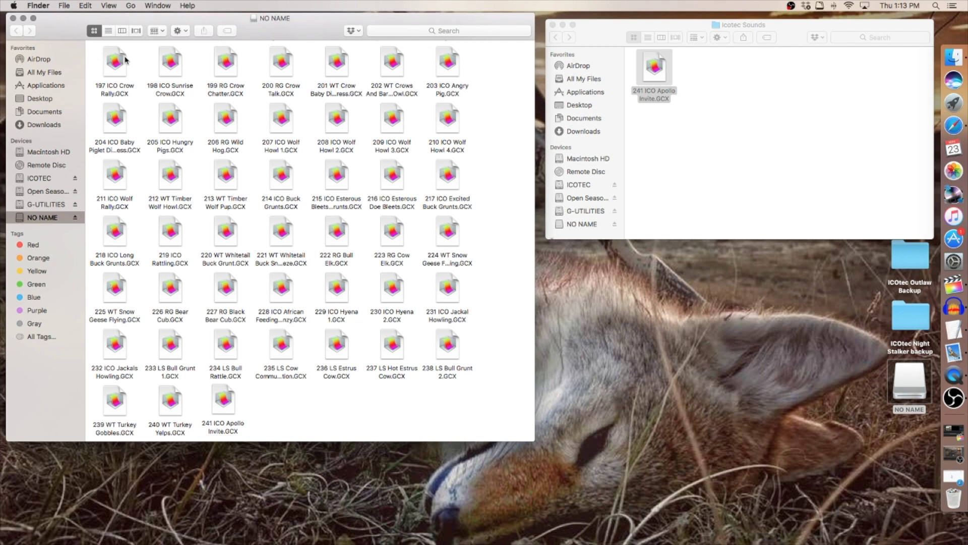
pyautogui.click(85, 6)
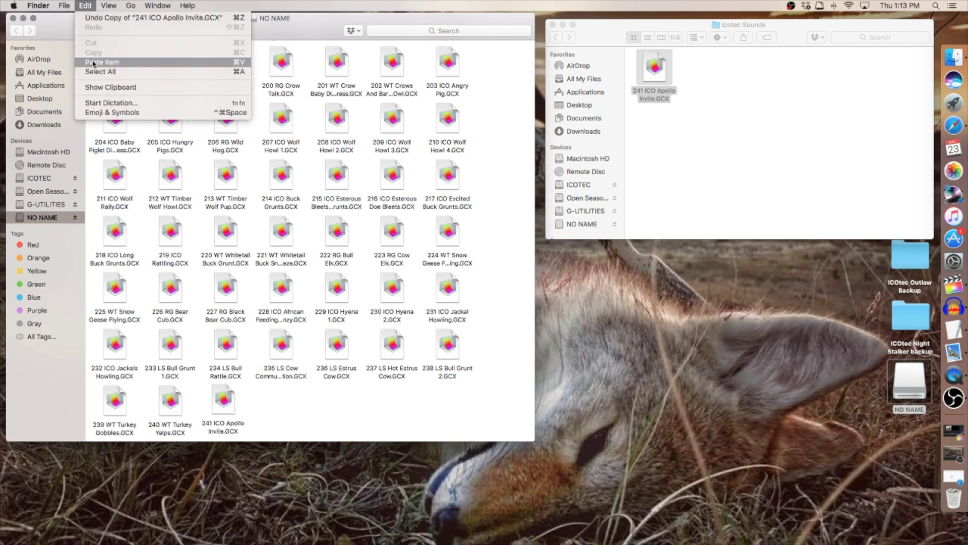
pyautogui.click(301, 23)
pyautogui.press('super+grave')
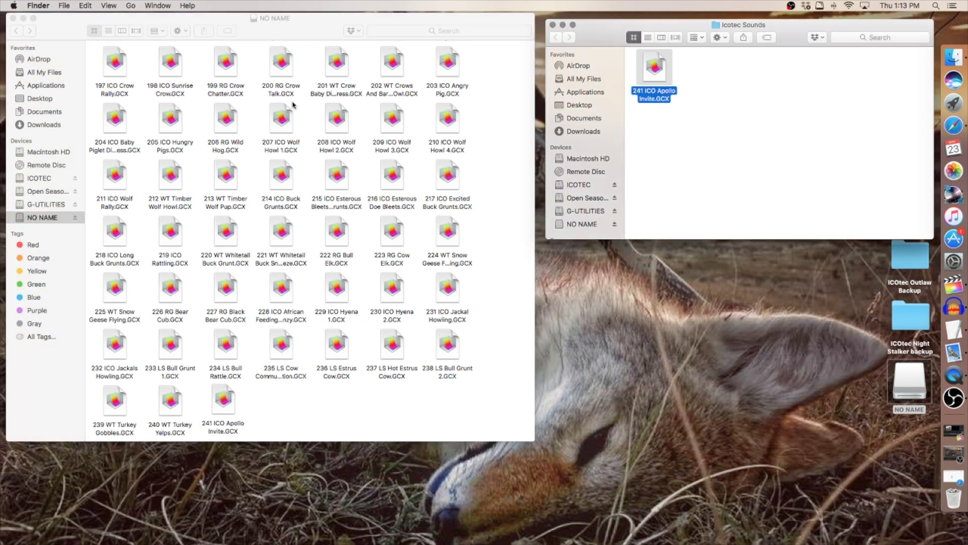